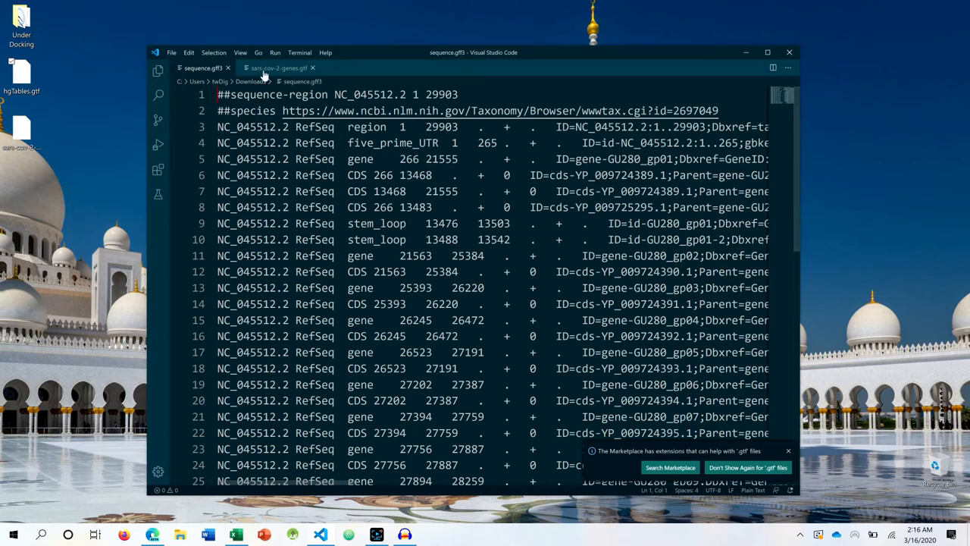
pyautogui.scroll(-5, 485, 288)
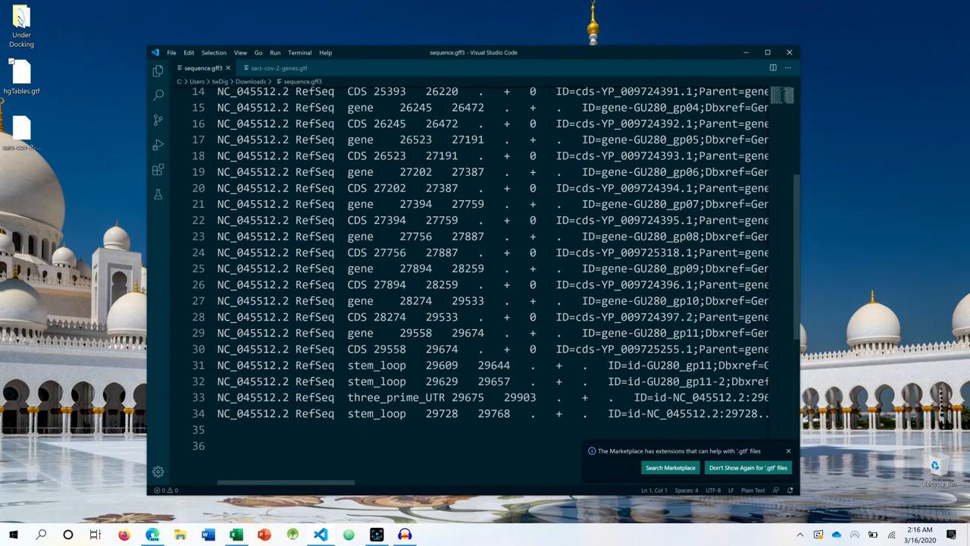
pyautogui.scroll(-3, 485, 288)
pyautogui.scroll(10, 485, 288)
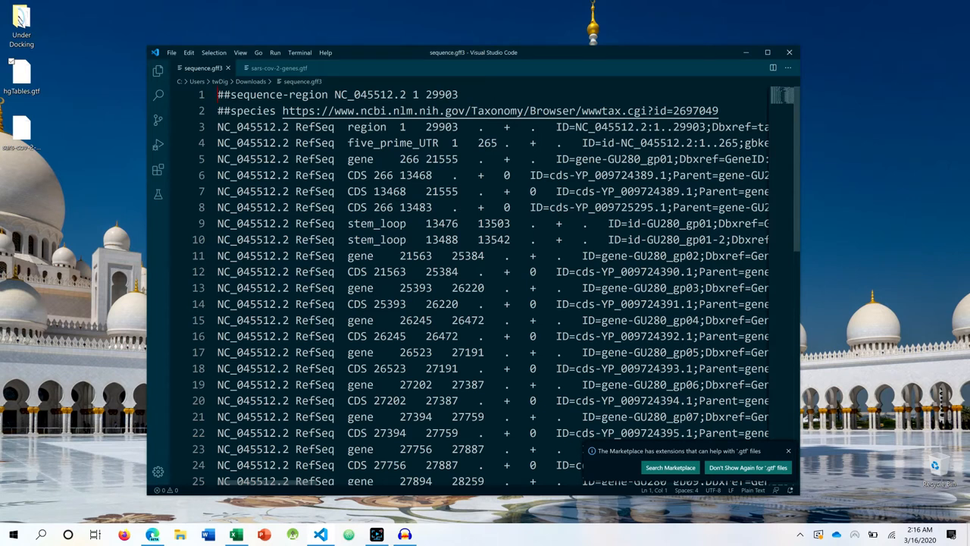
pyautogui.scroll(-2, 493, 288)
pyautogui.scroll(-2, 493, 288)
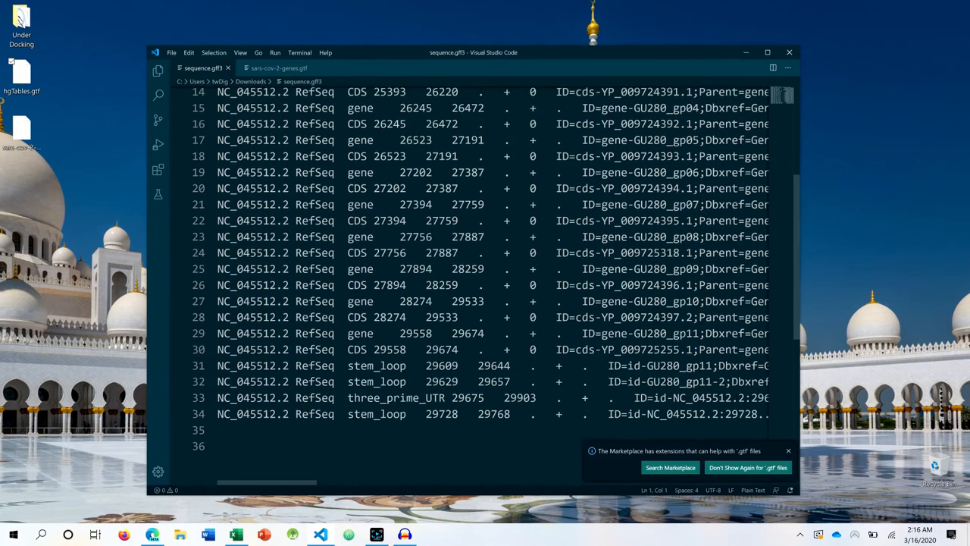
pyautogui.scroll(5, 493, 288)
# Step: Highlight the gene and stem_loop entries, then dismiss the .gtf extensions marketplace notice
pyautogui.doubleClick(360, 159)
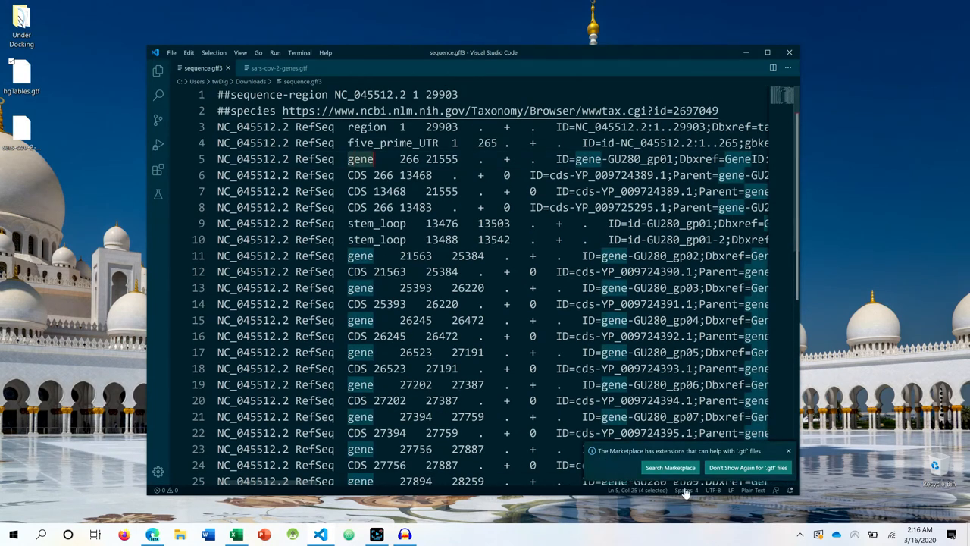
pyautogui.click(372, 240)
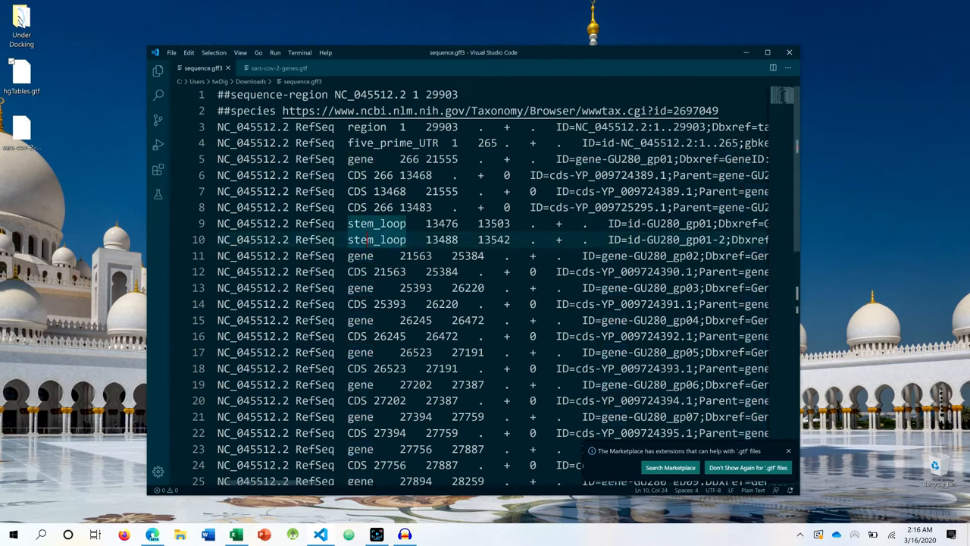
pyautogui.click(789, 451)
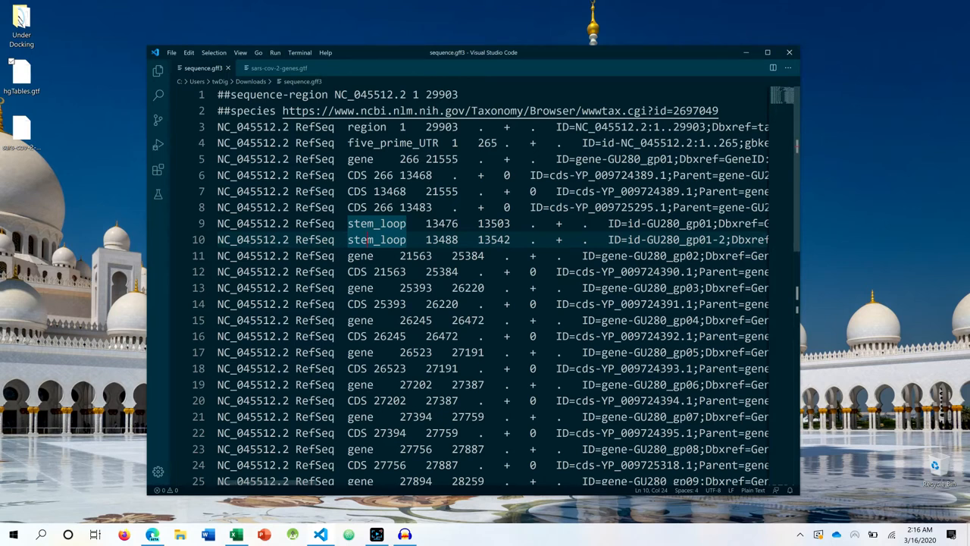
# Step: Select the species URL on line 2 and the sequence ID NC_045512.2 on line 1
pyautogui.moveTo(718, 110); pyautogui.dragTo(283, 110)
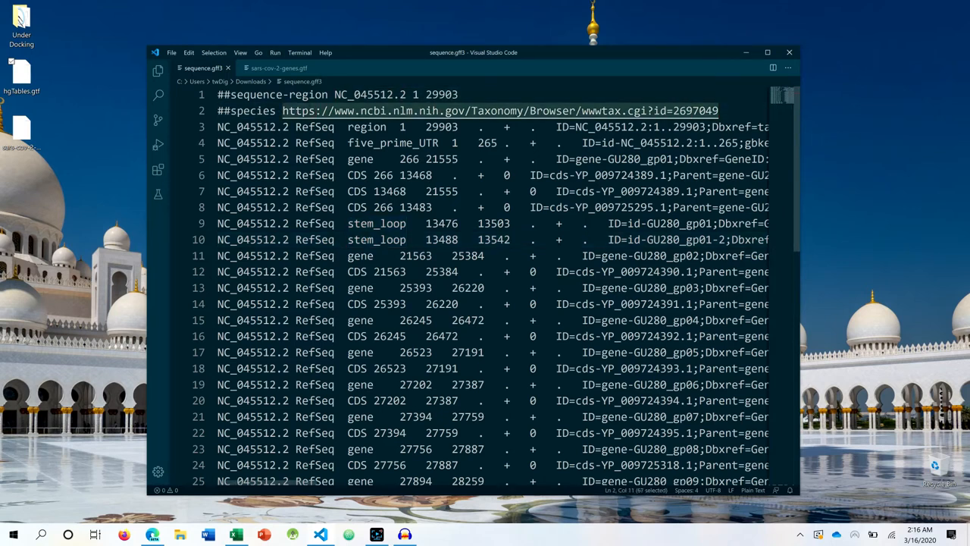
pyautogui.moveTo(719, 111)
pyautogui.mouseDown()
pyautogui.moveTo(260, 111)
pyautogui.moveTo(282, 110)
pyautogui.mouseUp()
pyautogui.moveTo(335, 94); pyautogui.dragTo(407, 94)
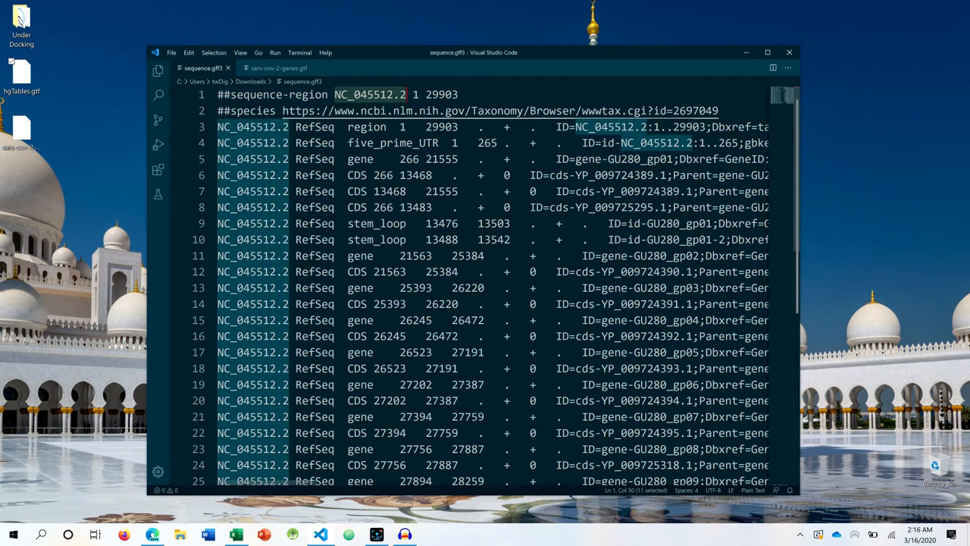
# Step: Inspect the taxonomy id 2697049, coordinate 13468 and the tab separators on lines 3–4
pyautogui.doubleClick(694, 111)
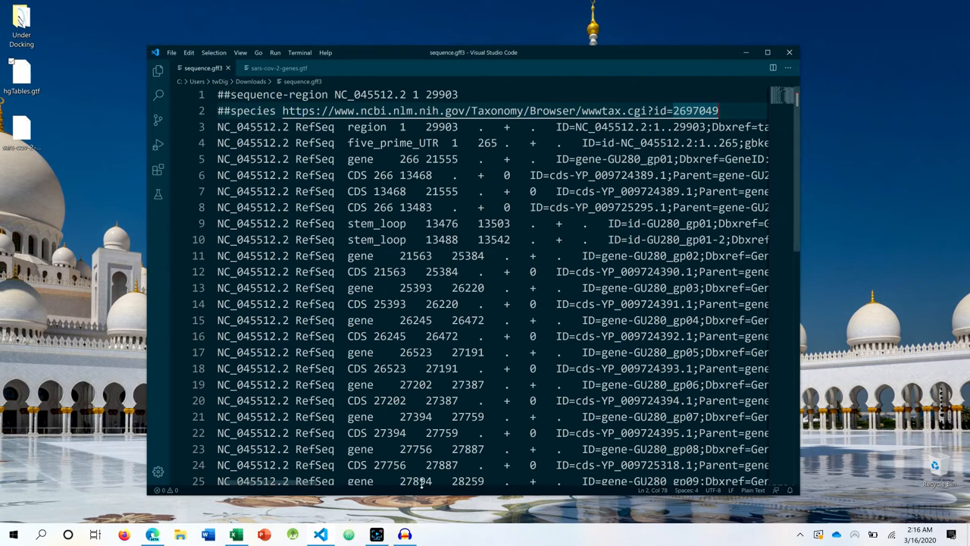
pyautogui.moveTo(288, 483)
pyautogui.mouseDown()
pyautogui.moveTo(527, 483)
pyautogui.moveTo(217, 483)
pyautogui.mouseUp()
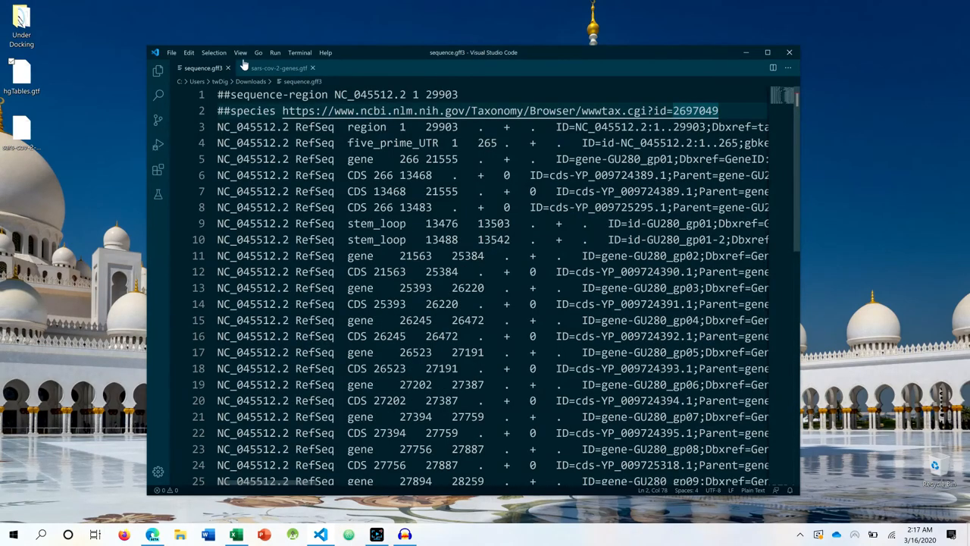
pyautogui.doubleClick(415, 175)
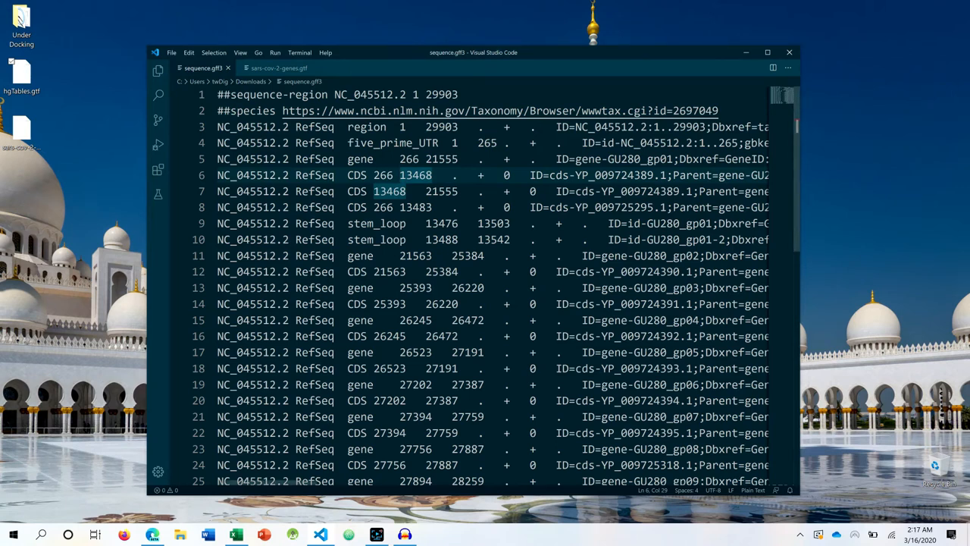
pyautogui.doubleClick(342, 127)
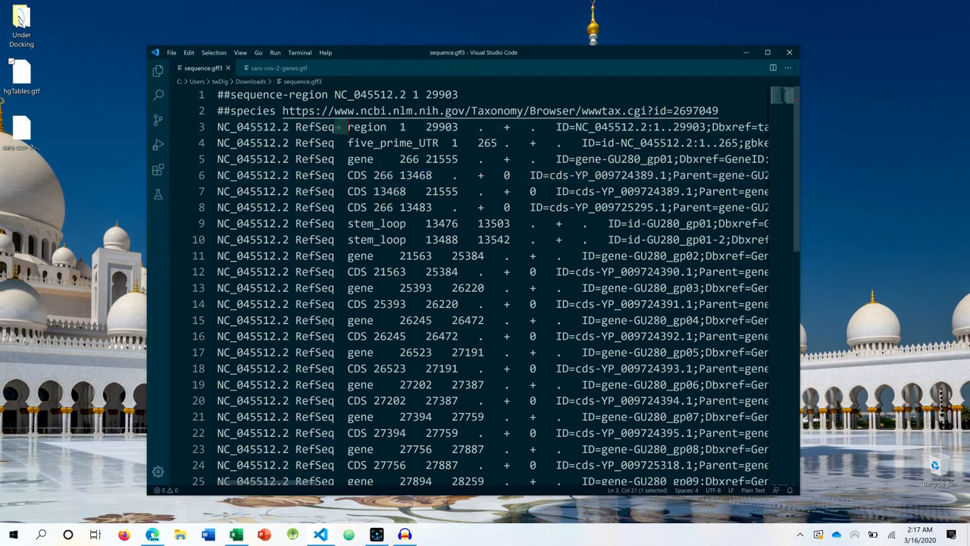
pyautogui.doubleClick(341, 142)
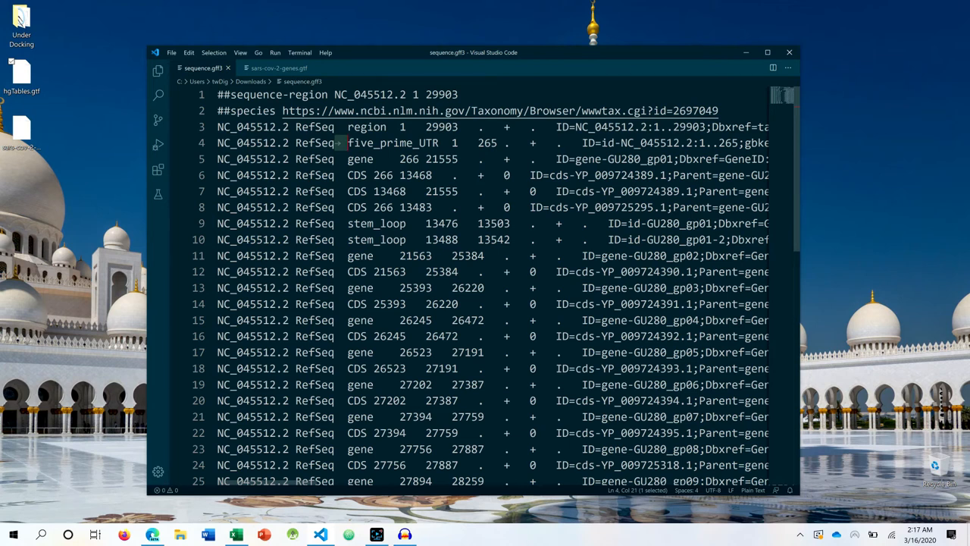
# Step: Check the leading fields of lines 3–4, then select the entire annotation file with Ctrl+A
pyautogui.moveTo(238, 127); pyautogui.dragTo(607, 126)
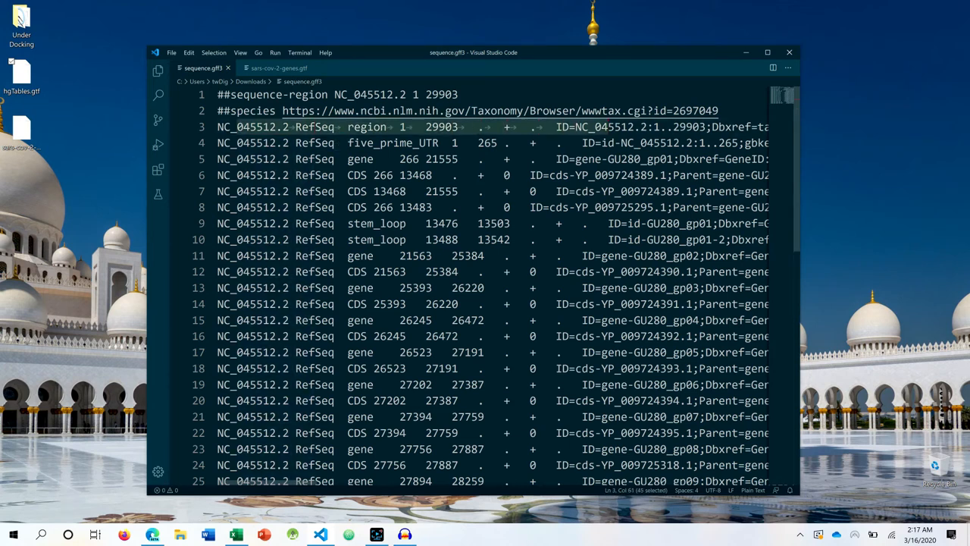
pyautogui.moveTo(258, 142); pyautogui.dragTo(640, 143)
pyautogui.click(509, 191)
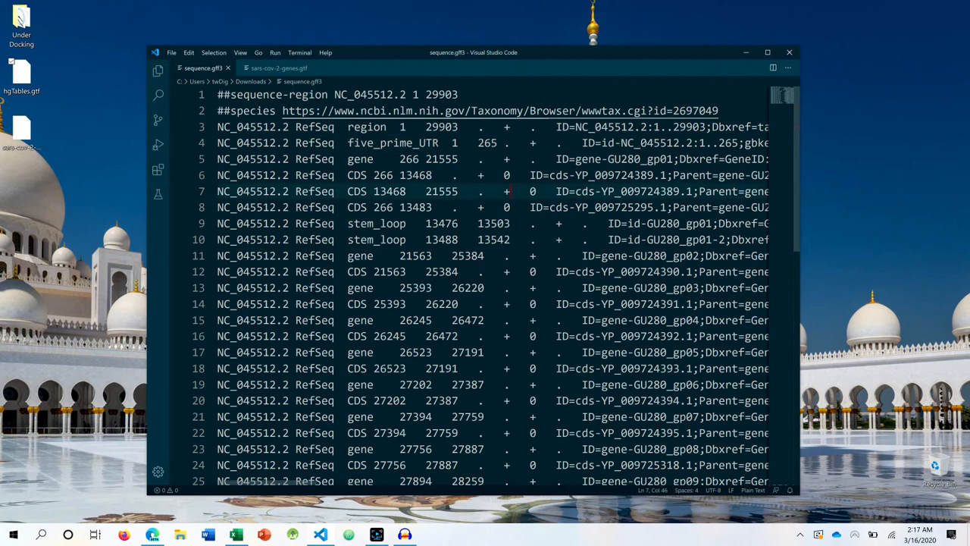
pyautogui.hotkey('ctrl', 'a')
pyautogui.hotkey('ctrl', 'c')
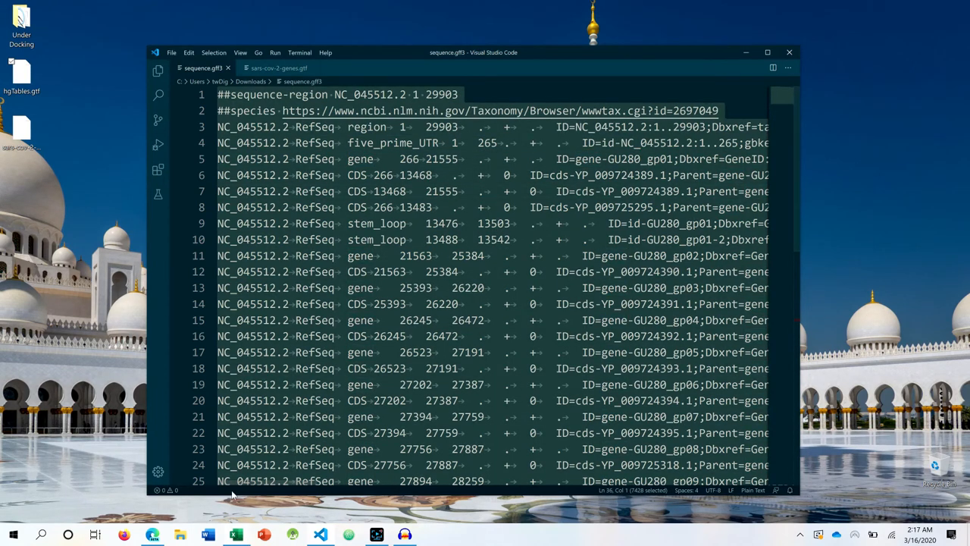
# Step: Paste the annotation into Book2 Sheet1 as columns and autofit column A to the sequence IDs
pyautogui.click(236, 534)
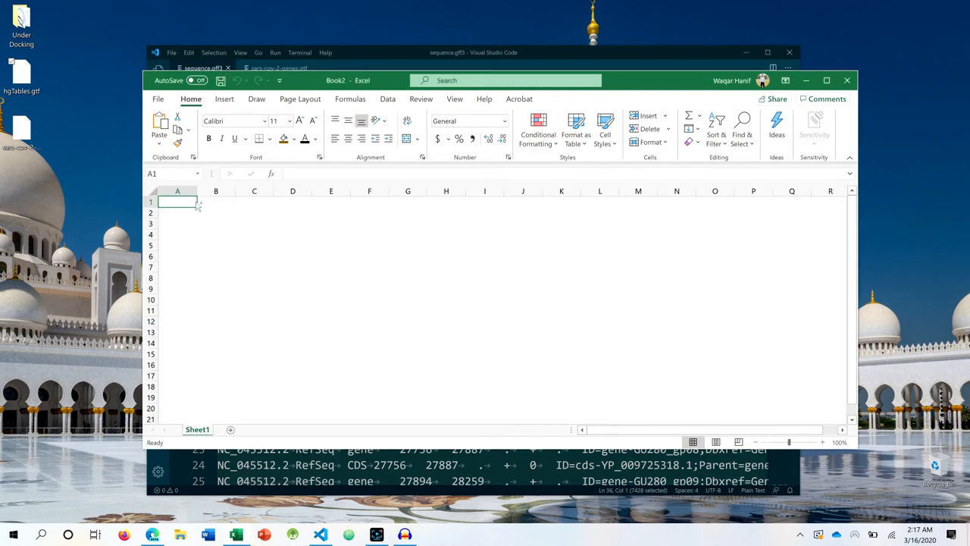
pyautogui.hotkey('ctrl', 'v')
pyautogui.click(410, 245)
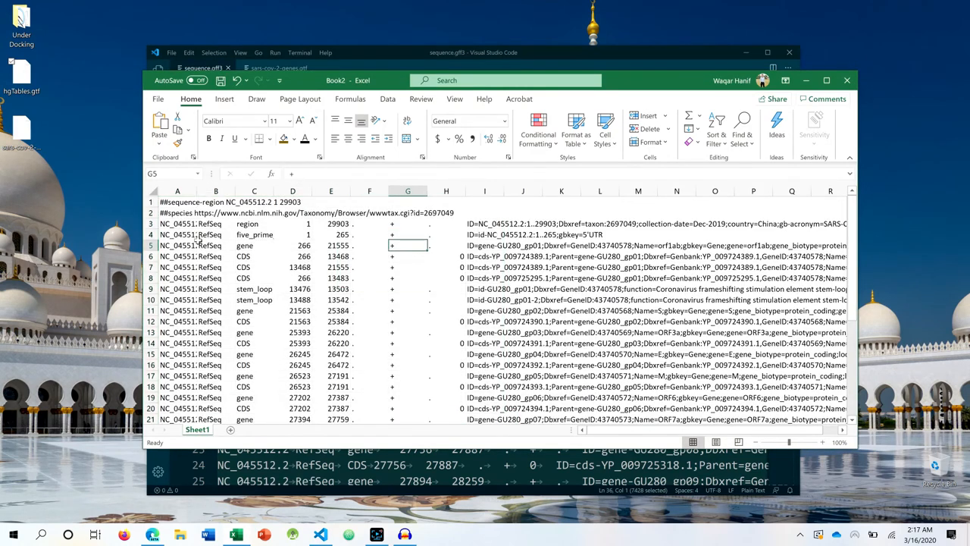
pyautogui.doubleClick(202, 192)
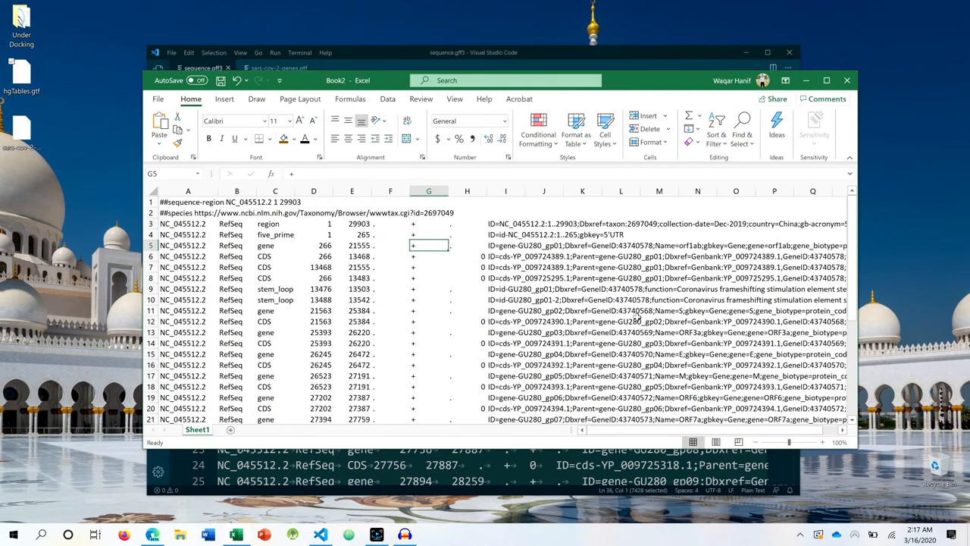
# Step: Review the attributes column I and the ##sequence-region and ##species header cells A1–A2
pyautogui.click(518, 190)
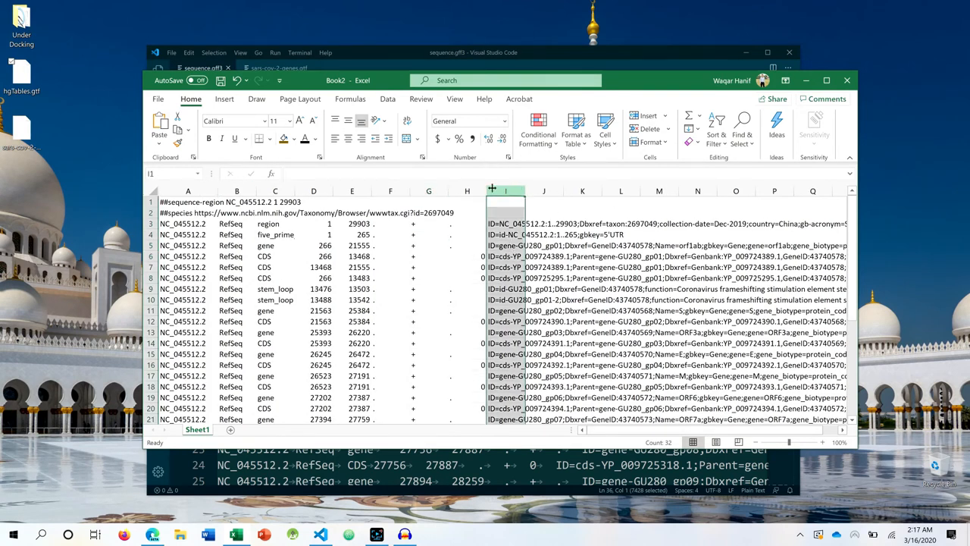
pyautogui.click(175, 203)
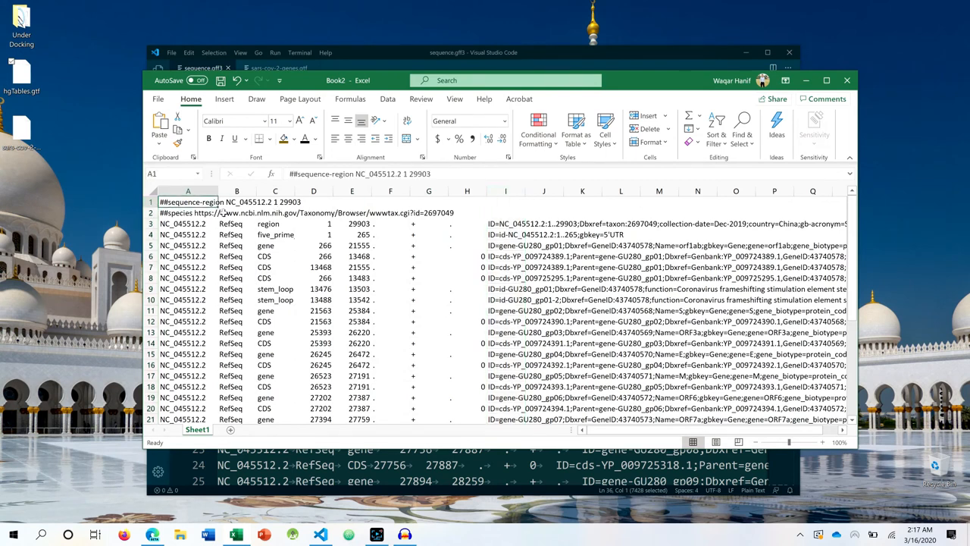
pyautogui.click(174, 214)
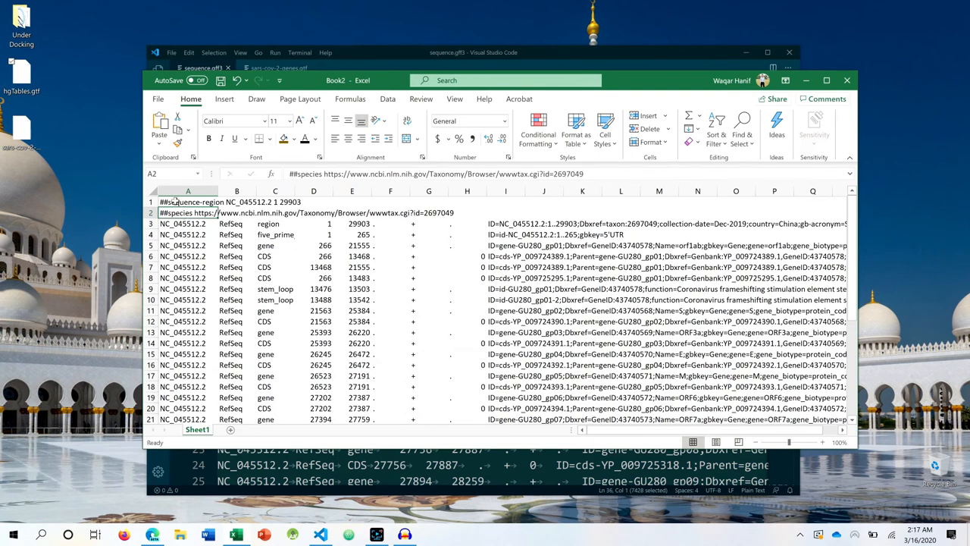
pyautogui.click(176, 202)
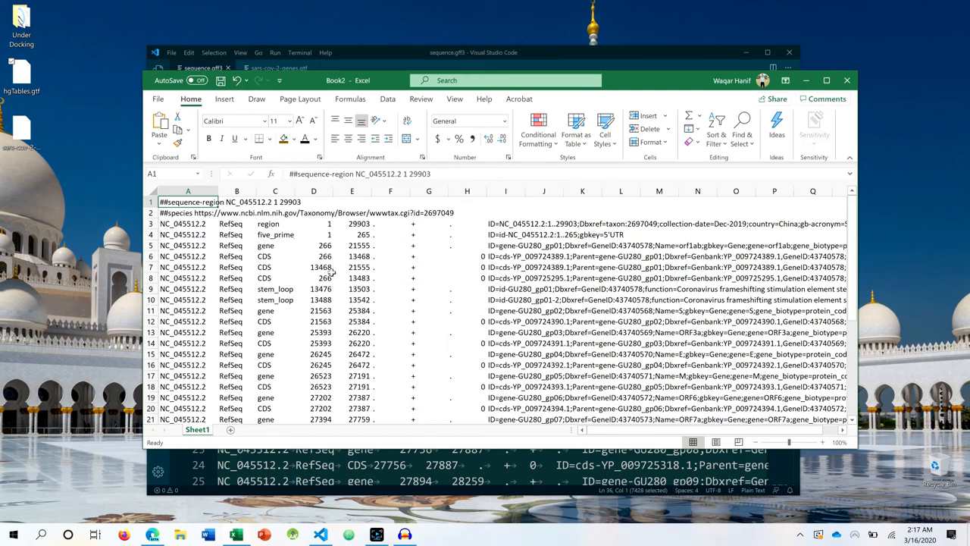
# Step: Look over the feature types in column C and return to the header row cells
pyautogui.moveTo(275, 224); pyautogui.dragTo(283, 347)
pyautogui.click(216, 204)
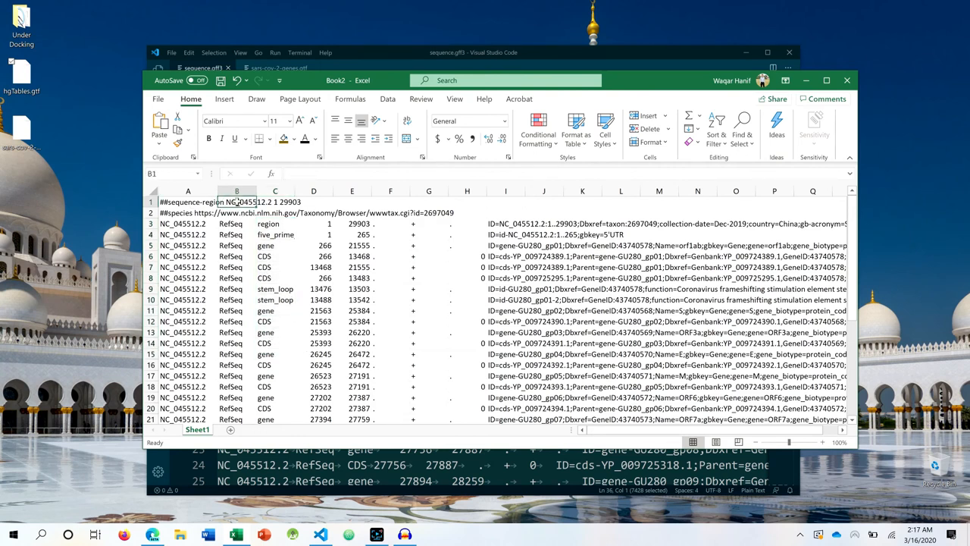
pyautogui.click(191, 203)
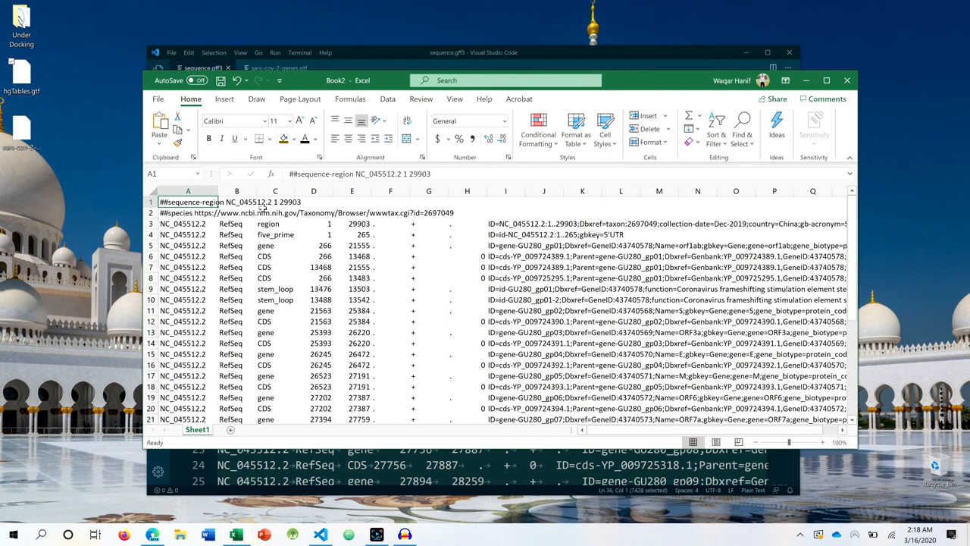
pyautogui.click(281, 201)
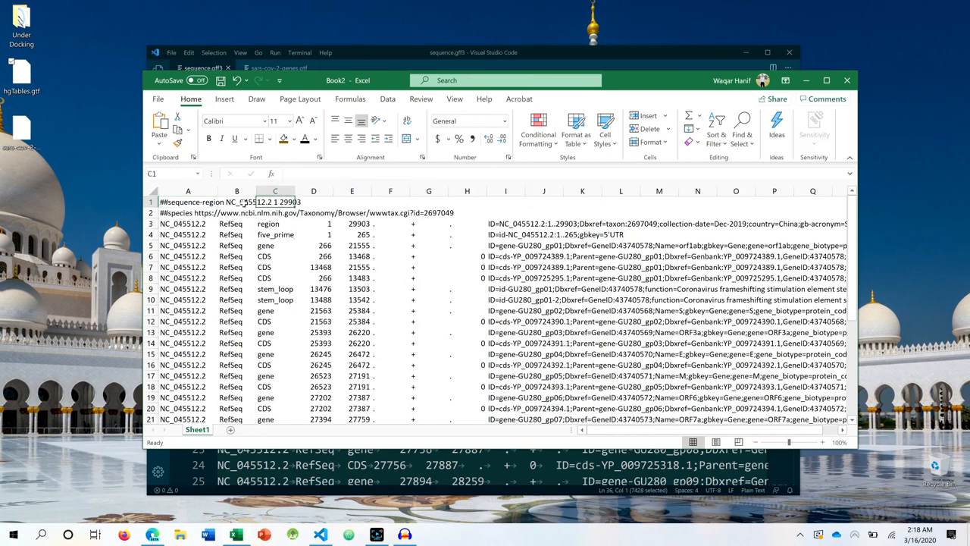
pyautogui.click(194, 203)
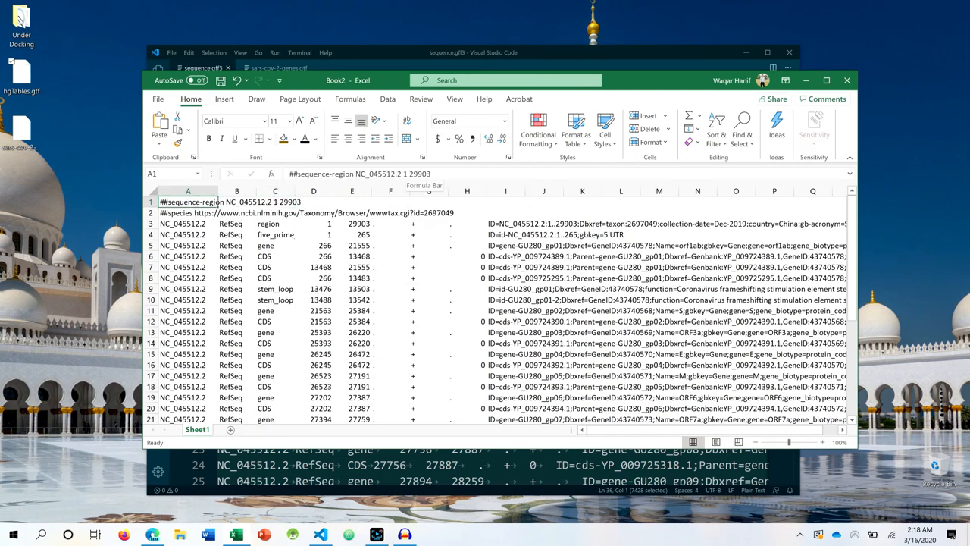